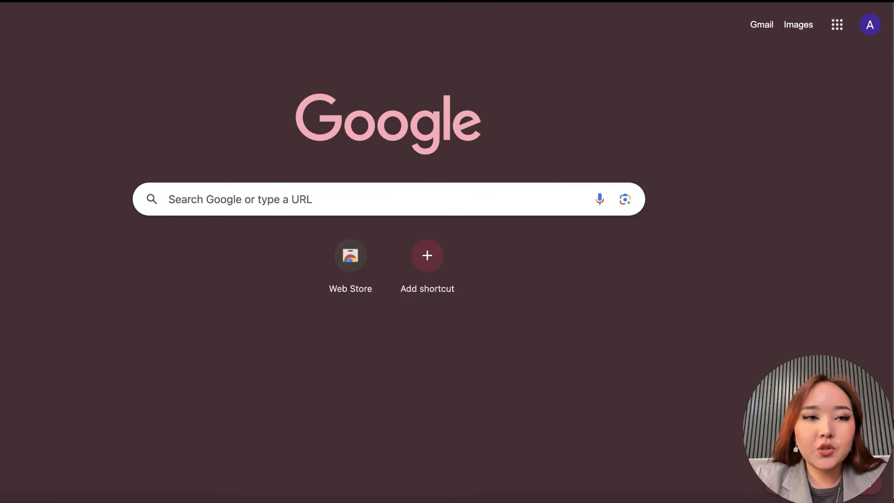
Step: Search the web for veo 3 and open the Google DeepMind Veo 3.1 page
click(299, 1)
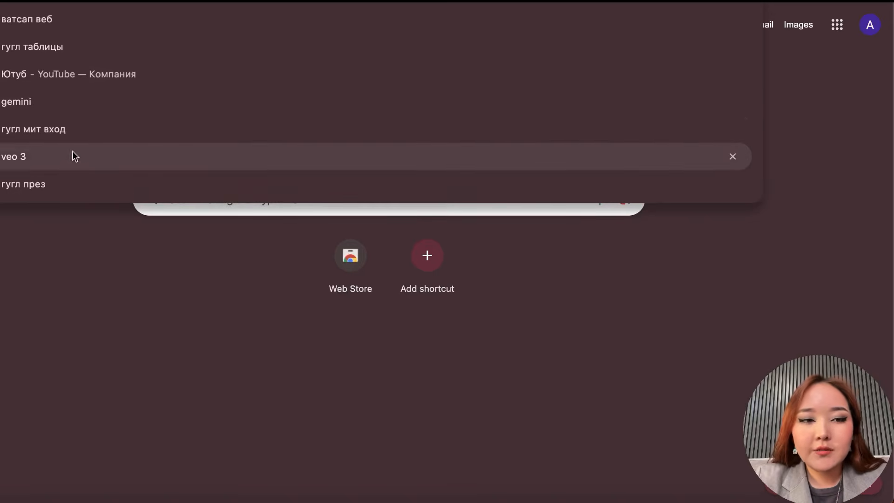
click(72, 152)
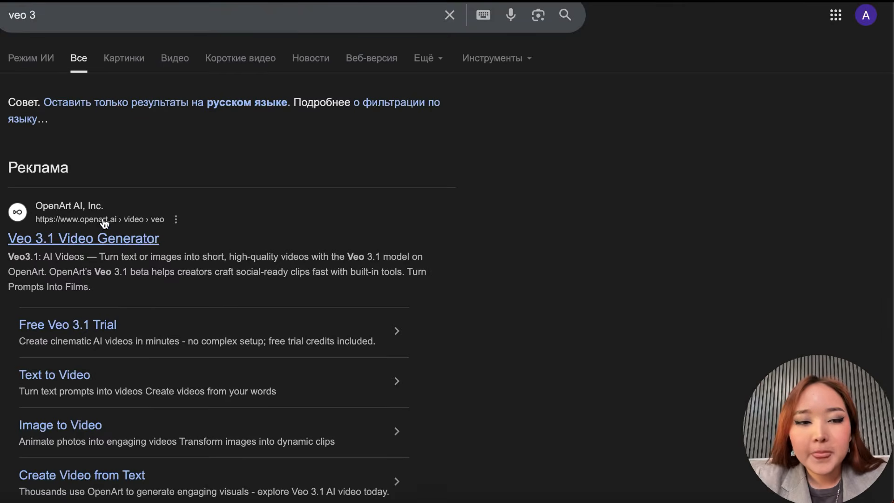
scroll(147, 234, down, 2)
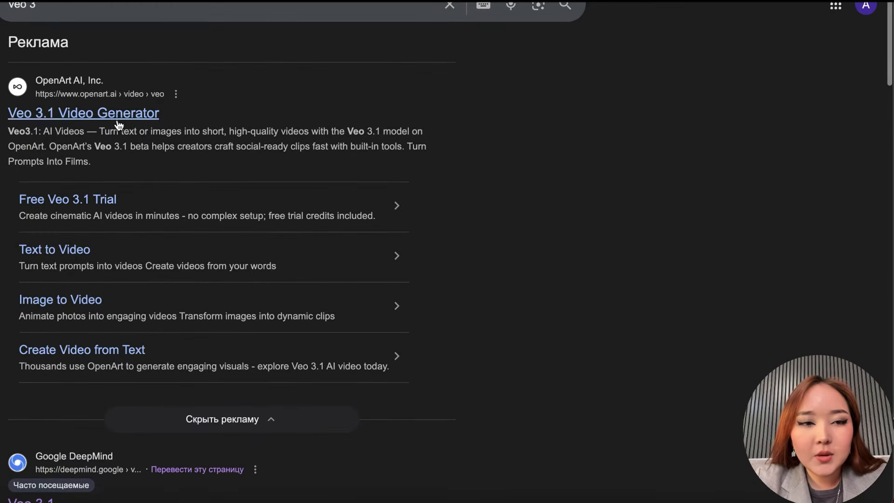
scroll(127, 222, down, 4)
scroll(128, 221, down, 3)
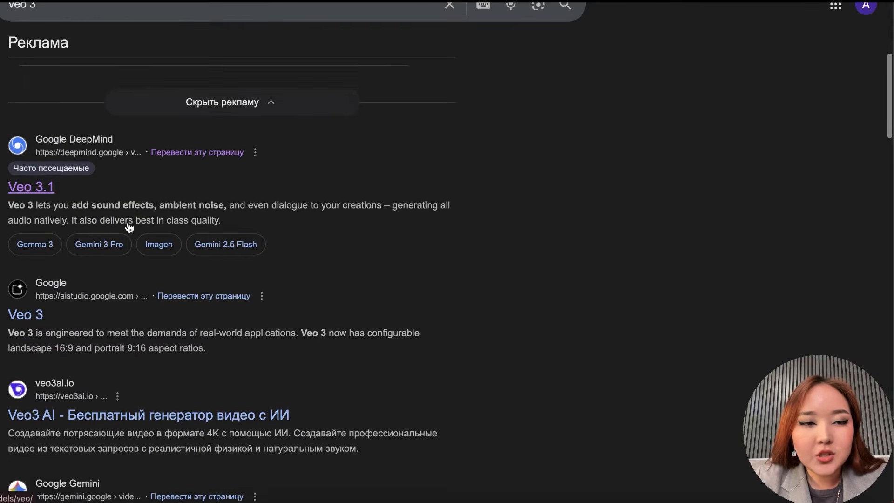
click(44, 176)
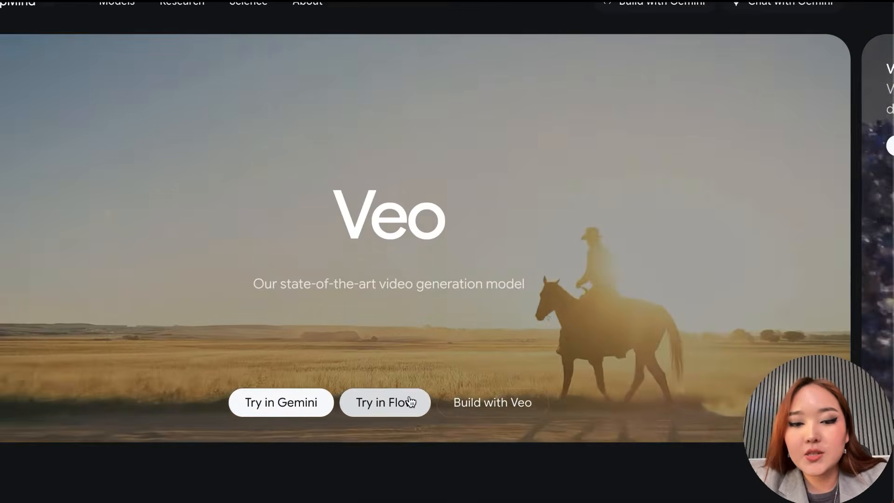
Step: Open Flow from the Veo page, create a new project and dismiss the high-demand notice
click(409, 399)
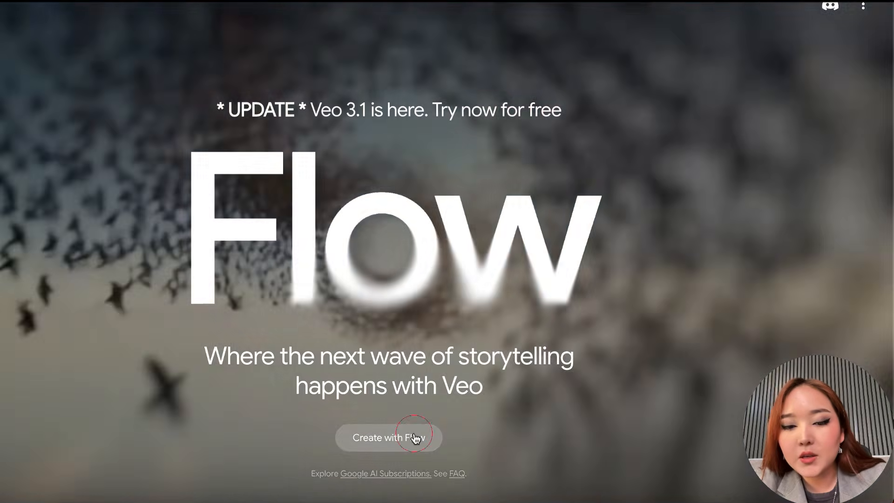
click(414, 439)
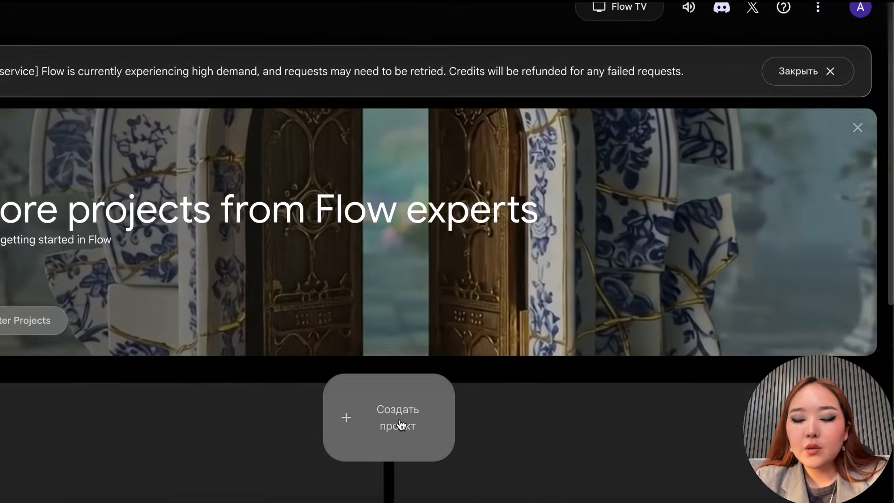
click(398, 427)
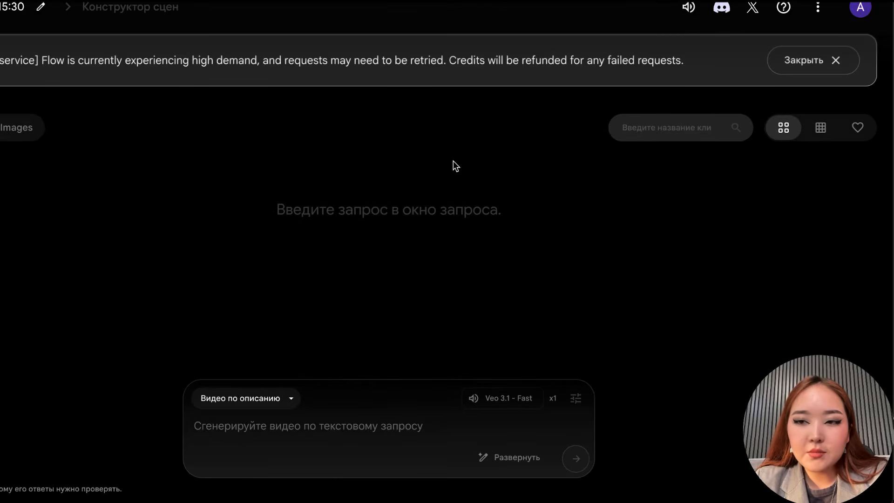
click(801, 60)
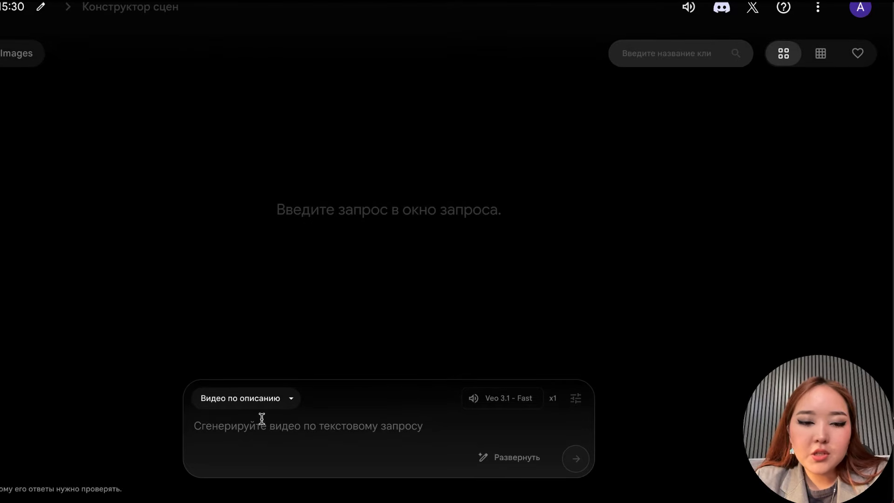
Step: Review the available generation modes and the aspect ratio options for the video prompt
click(273, 405)
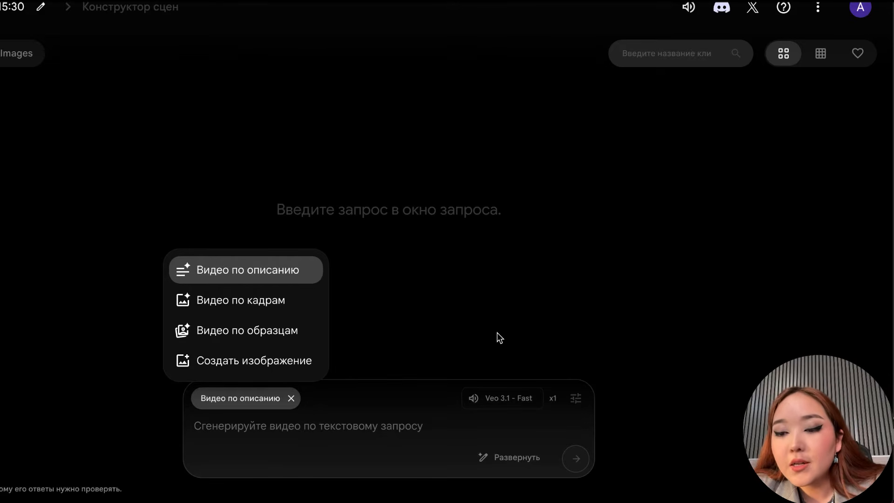
click(521, 355)
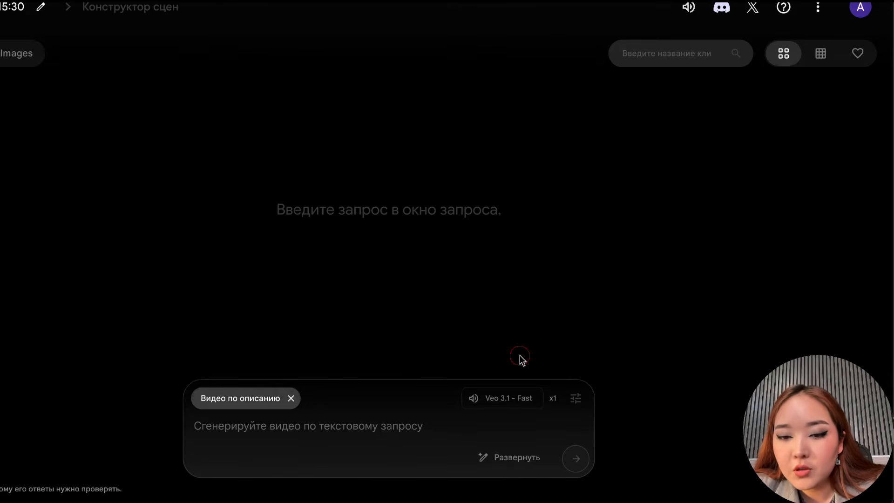
click(513, 399)
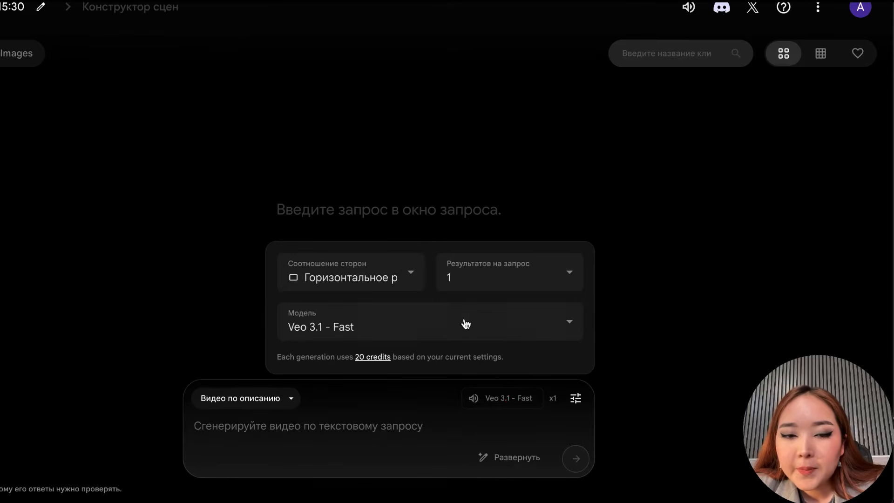
click(408, 277)
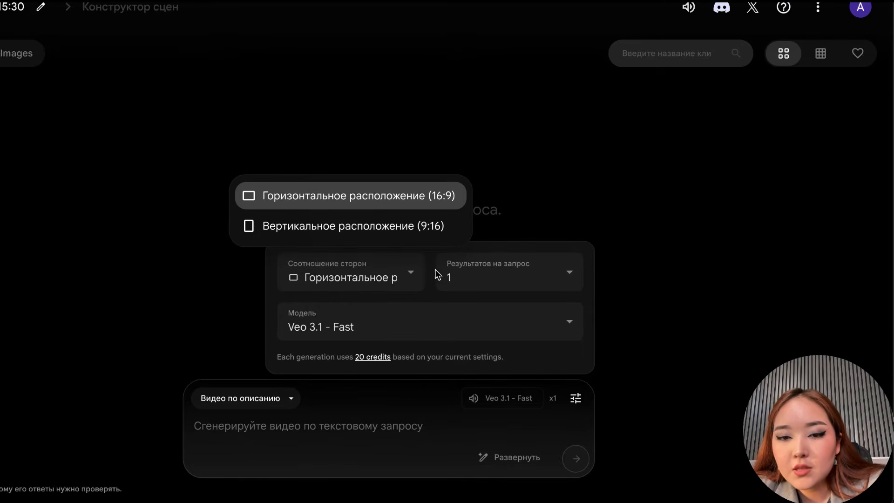
click(396, 326)
Step: Switch the generation model to Veo 3.1 - Quality and back to Veo 3.1 - Fast
click(455, 330)
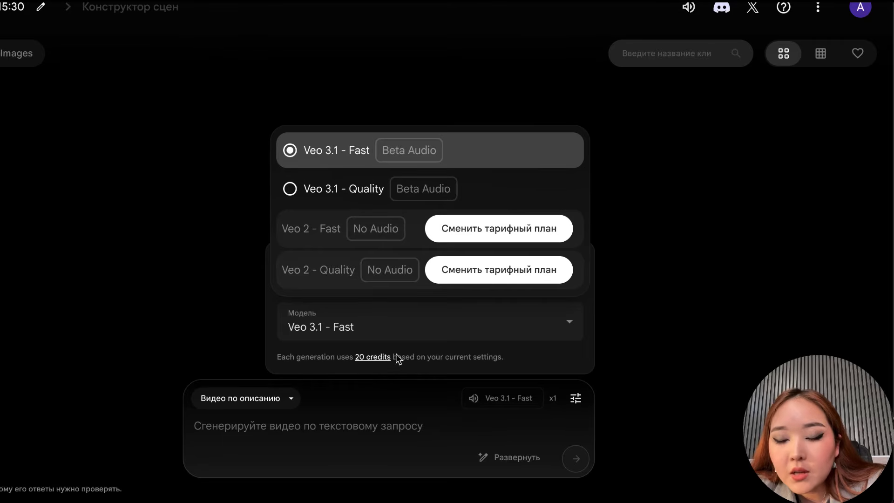
click(372, 201)
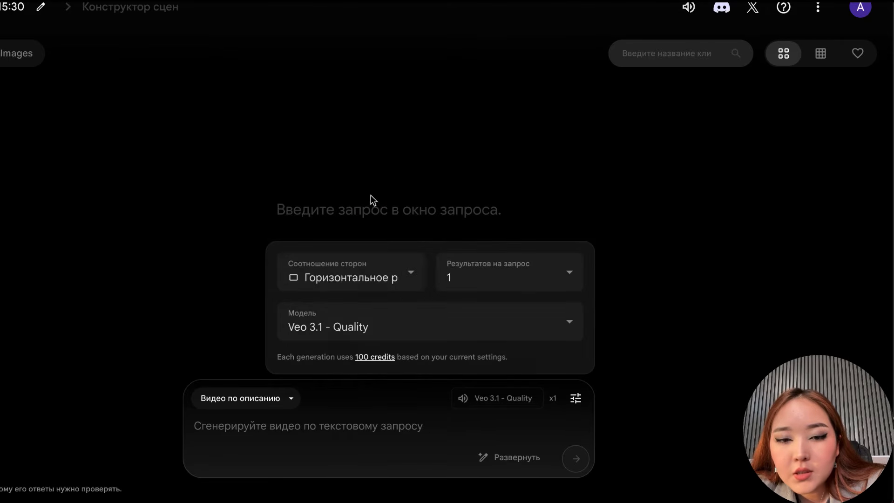
click(393, 257)
click(401, 322)
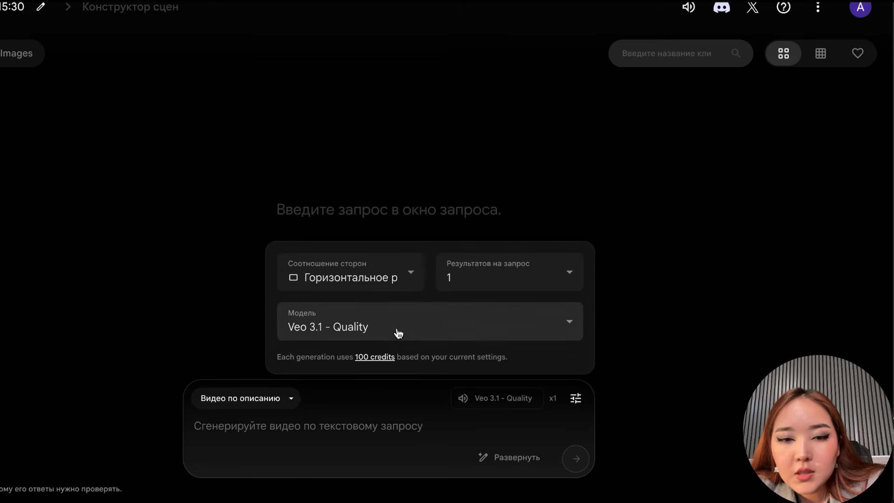
click(478, 335)
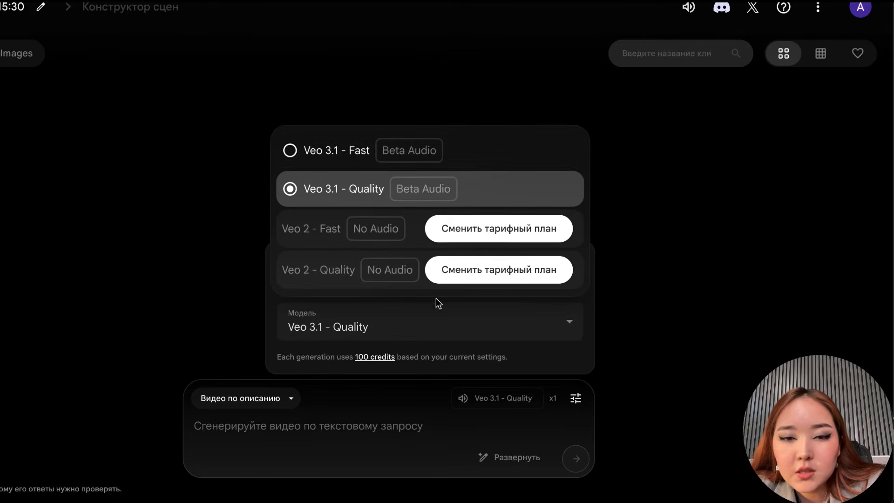
click(359, 154)
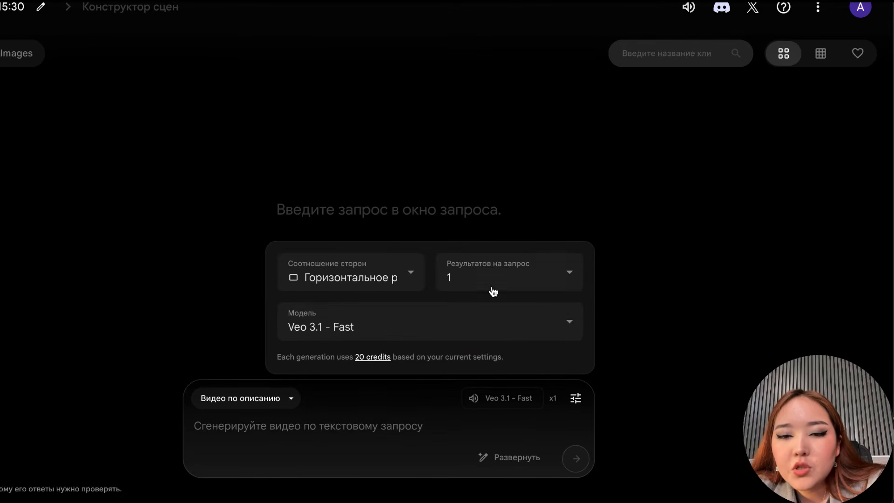
Step: Keep one result per prompt and generate a video from the Kazakh prompt starting "Жарқын күн сәулесі партаға түсіп тұр. Тіріліп кеткен оқу құралдары"
click(518, 282)
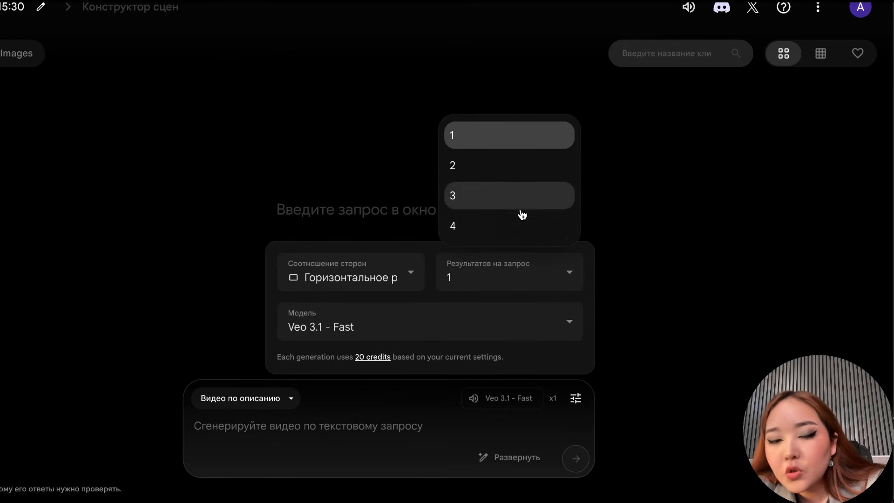
click(218, 436)
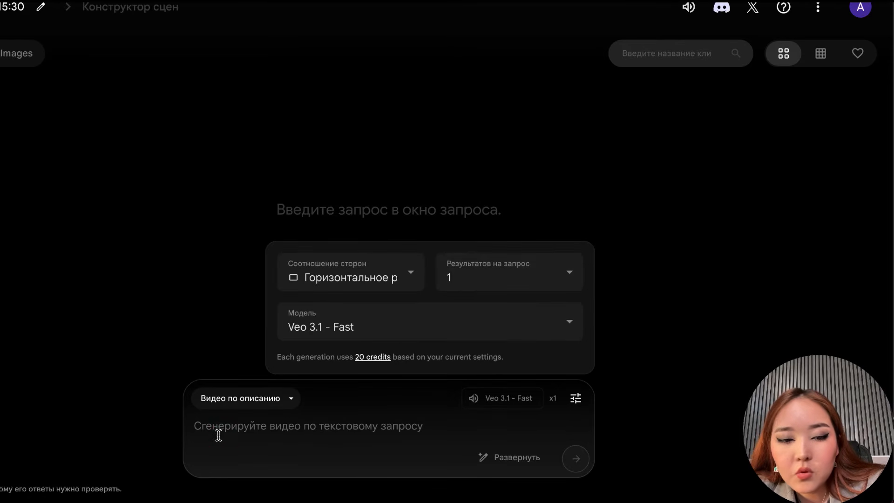
click(216, 435)
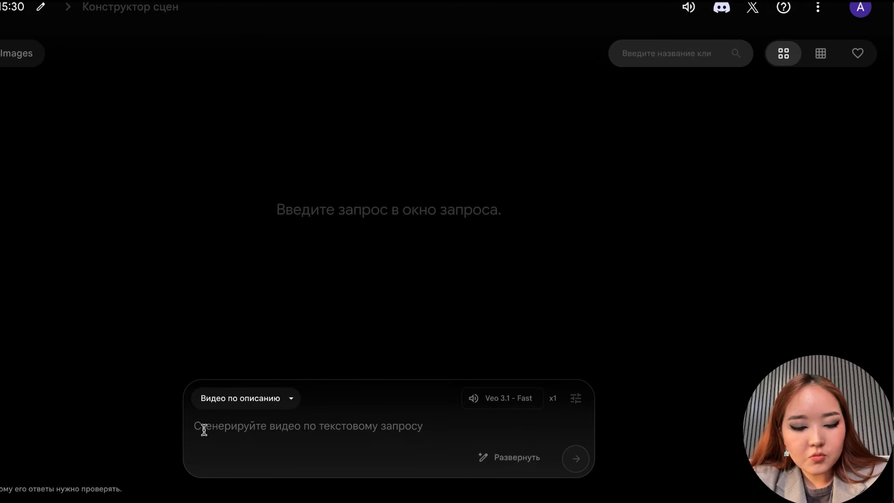
text("Жарқын күн сәулесі партаға түсіп тұр. Тіріліп кеткен оқу құралдары — қуанышты Қалам, қорқақ Өшіргіш, салмақты Линейка және мейірімді Дәптер — мультфильм стилінде оянып жатыр. Қалам сөз сөйлеп, камера оған қарай жақындайды. Өшіргіш үрейленіп секіріп тұрады, Линейка сенімді түрде жанында тұр. Дәптер кенет тоқтап, уайыммен: «Біздің ең басты серігіміз — Ақылды Қарындаш қайда?!» — дейді. Атмосфера — көңілді, сынып таза, түрлі-түсті.")
text(v)
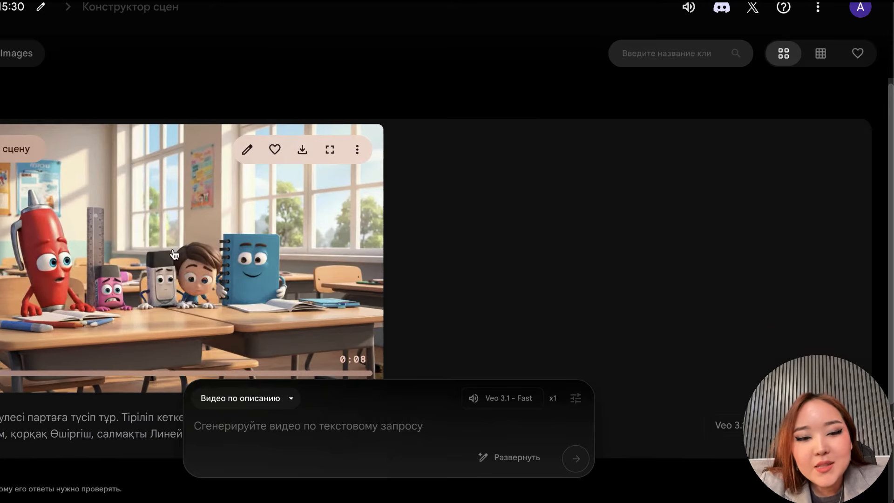
Step: Play and examine the generated classroom clip with the animated school supplies, together with its prompt
scroll(175, 257, down, 1)
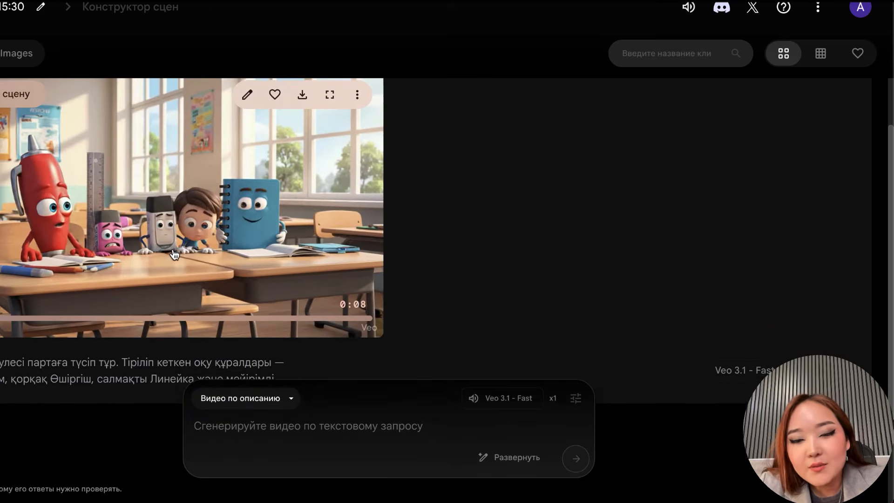
scroll(175, 255, up, 1)
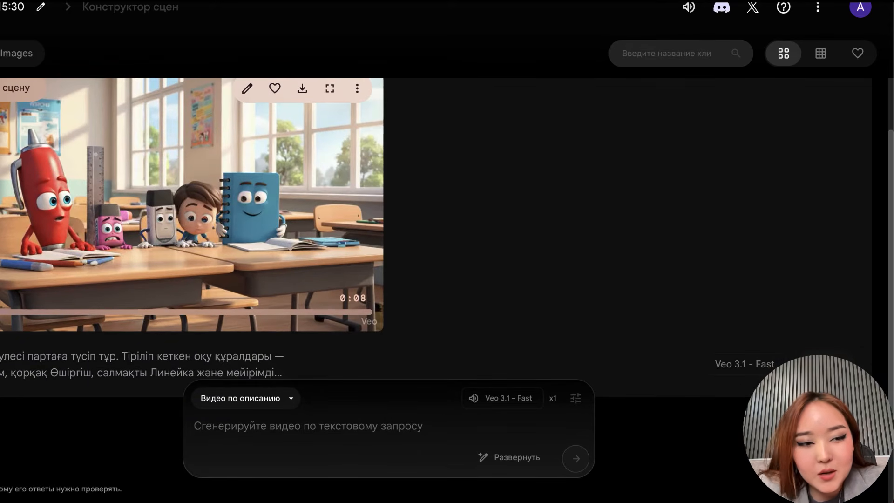
scroll(146, 313, down, 2)
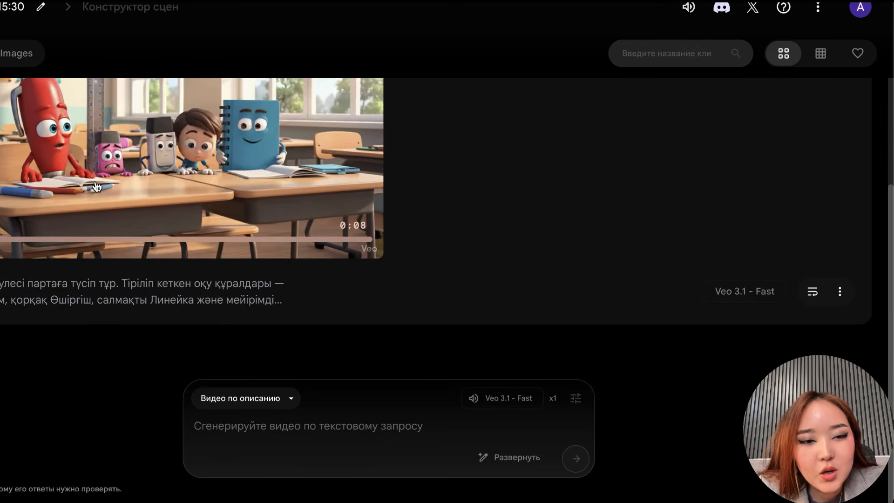
scroll(98, 187, up, 2)
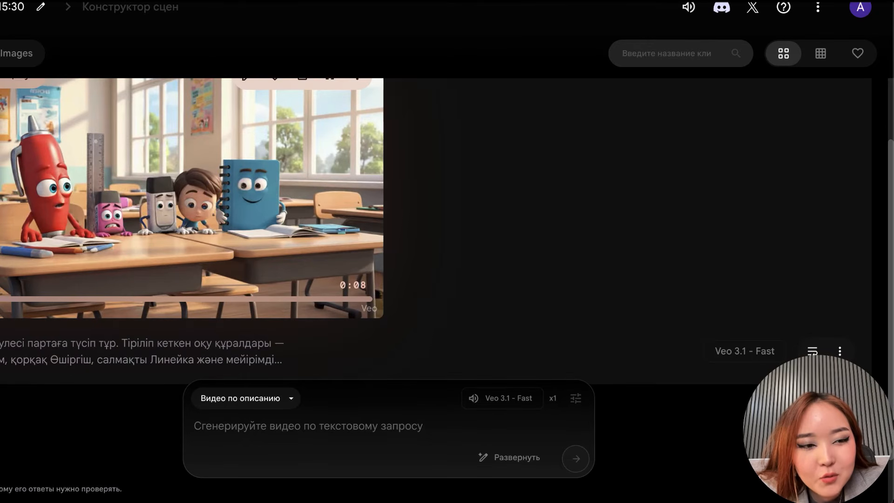
scroll(26, 317, up, 1)
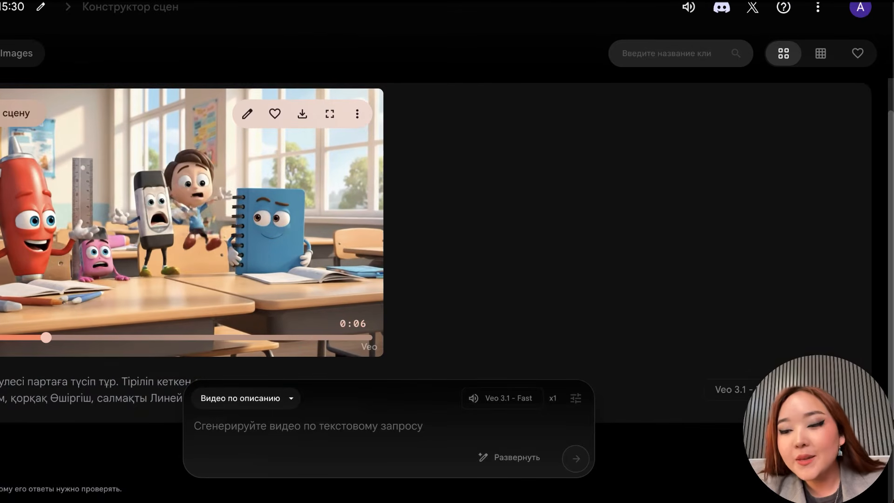
scroll(194, 262, down, 2)
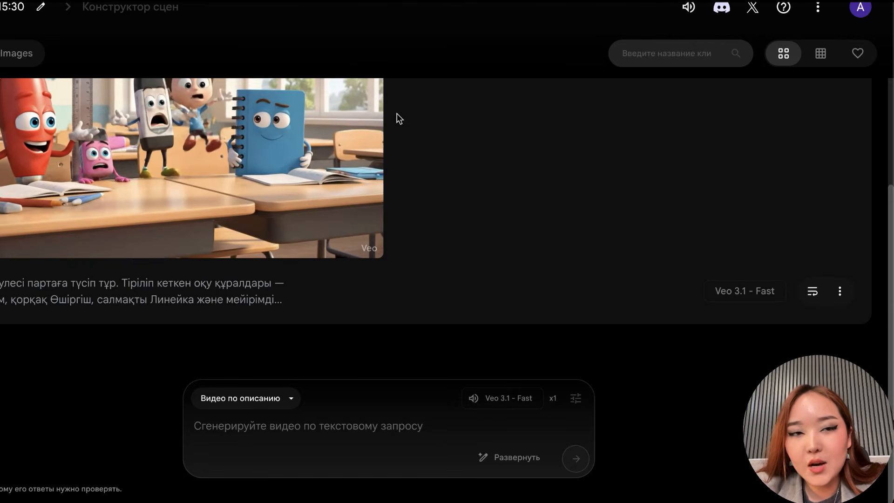
scroll(384, 163, up, 1)
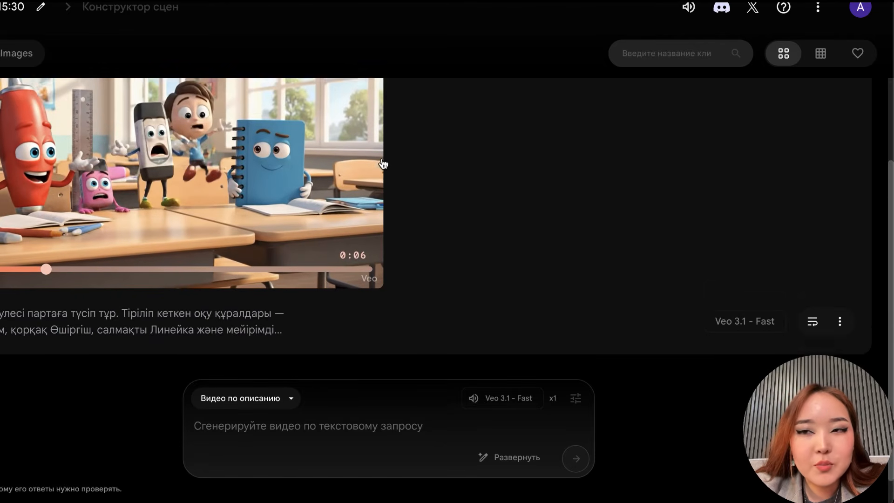
scroll(383, 164, down, 1)
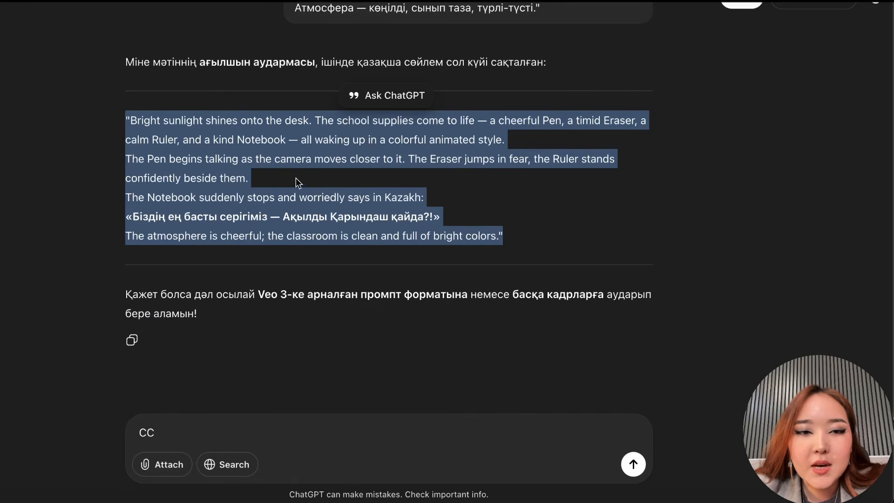
Step: Switch to ChatGPT, copy the description under "Кадр 2 — Іздеу экспедициясы басталады" and replace the Flow prompt with it
scroll(295, 180, up, 10)
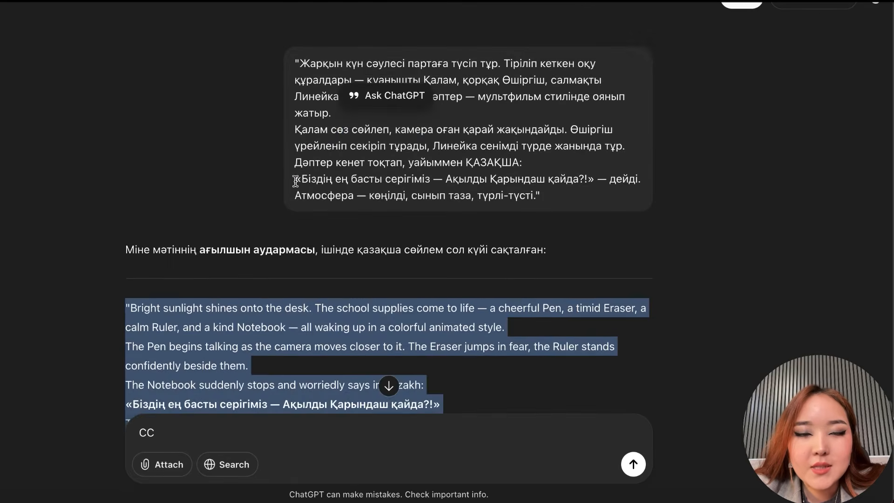
scroll(295, 181, up, 15)
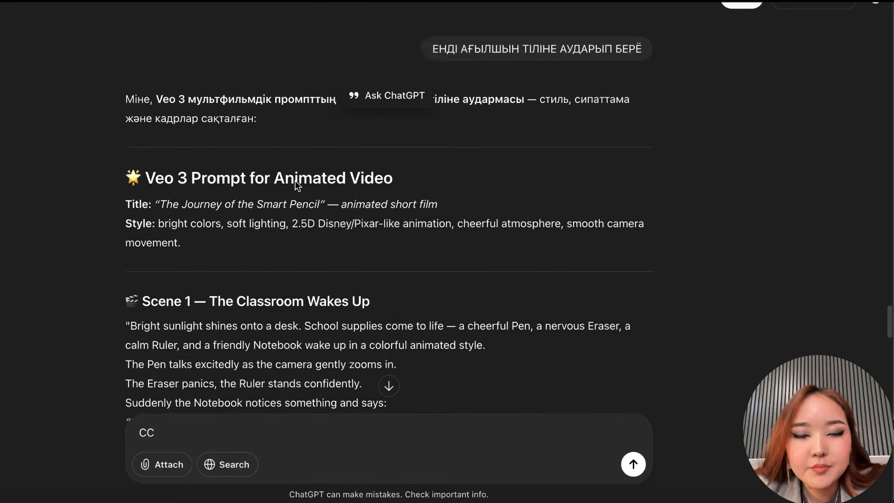
scroll(295, 182, down, 20)
scroll(295, 181, up, 5)
scroll(297, 185, up, 2)
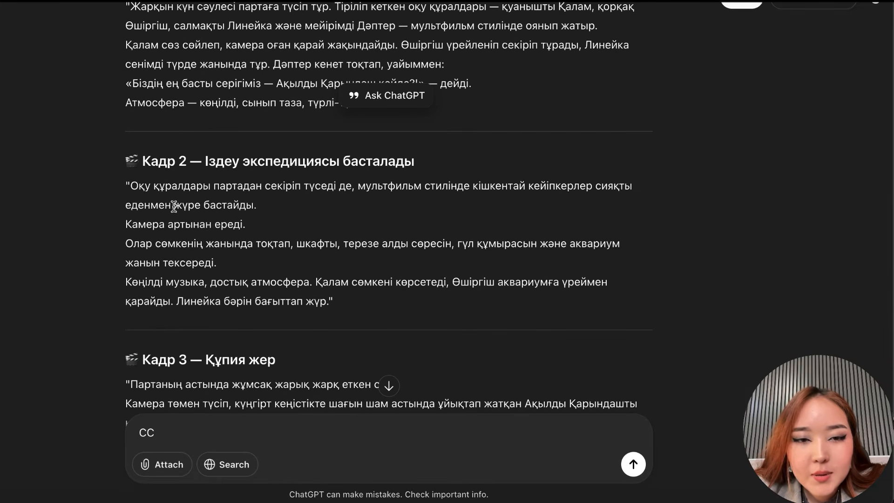
click(210, 226)
drag(343, 306, 114, 188)
key(ctrl+c)
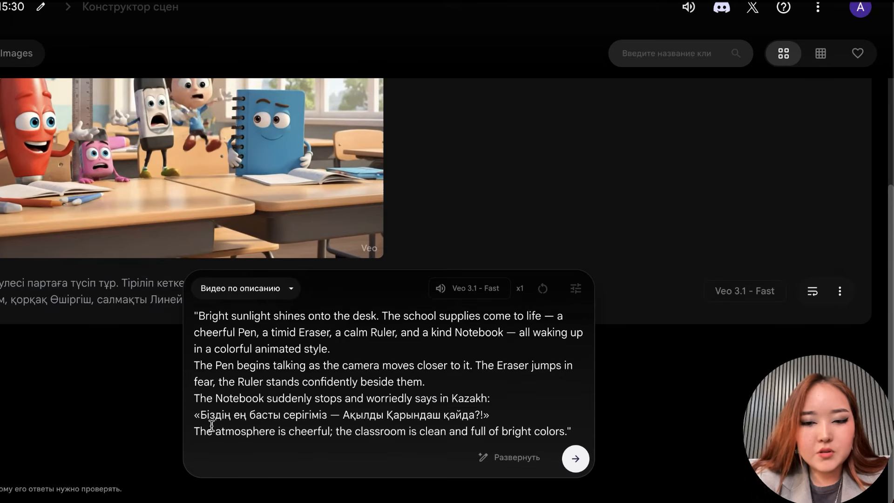
key(ctrl+a)
key(ctrl+v)
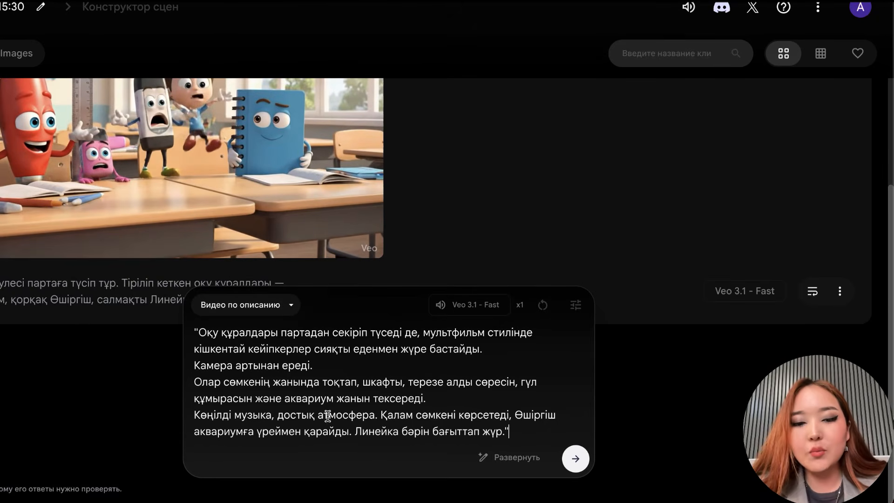
Step: Generate the second scene from the prompt starting "Оқу құралдары партадан секіріп түседі де" and view the resulting clip
key(Return)
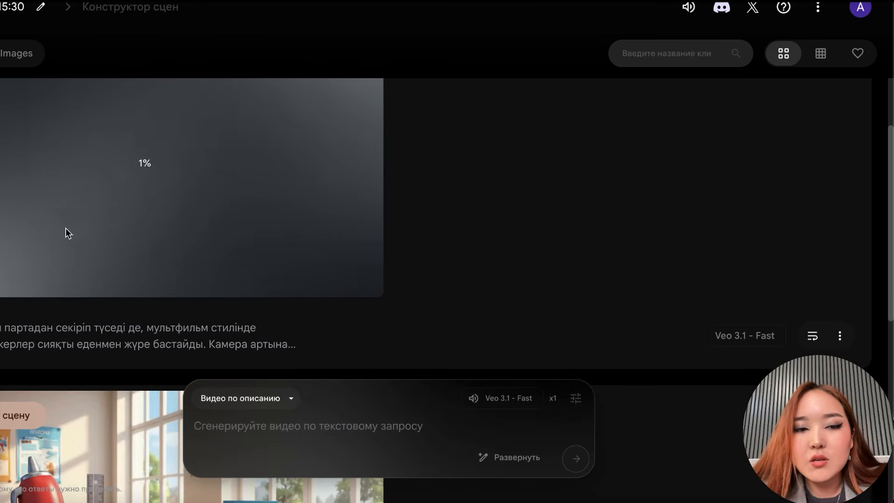
scroll(354, 206, up, 1)
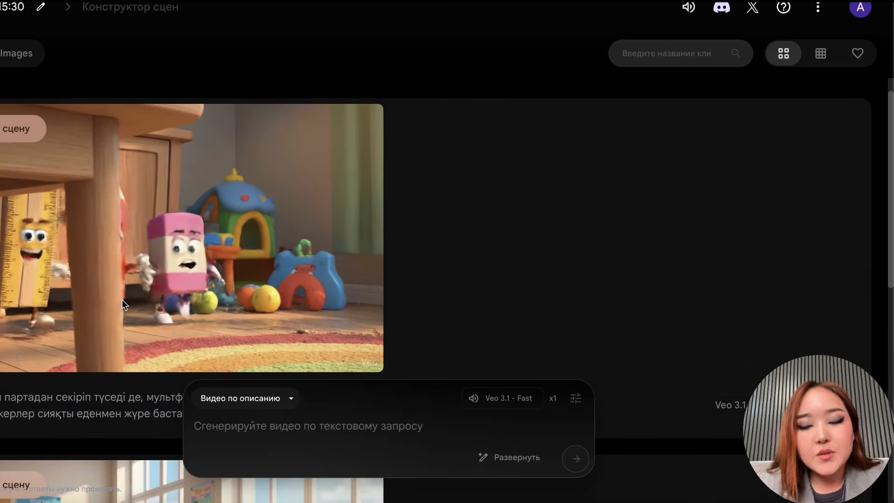
scroll(123, 305, down, 1)
scroll(122, 300, up, 1)
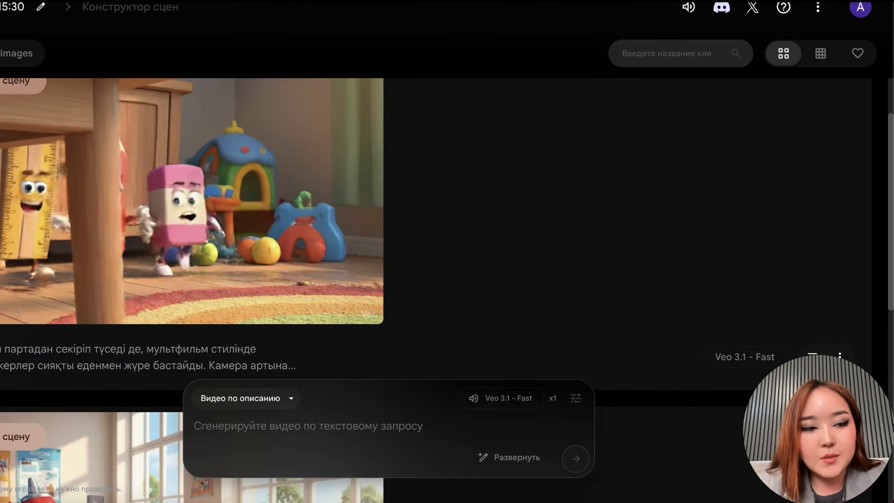
scroll(401, 191, up, 1)
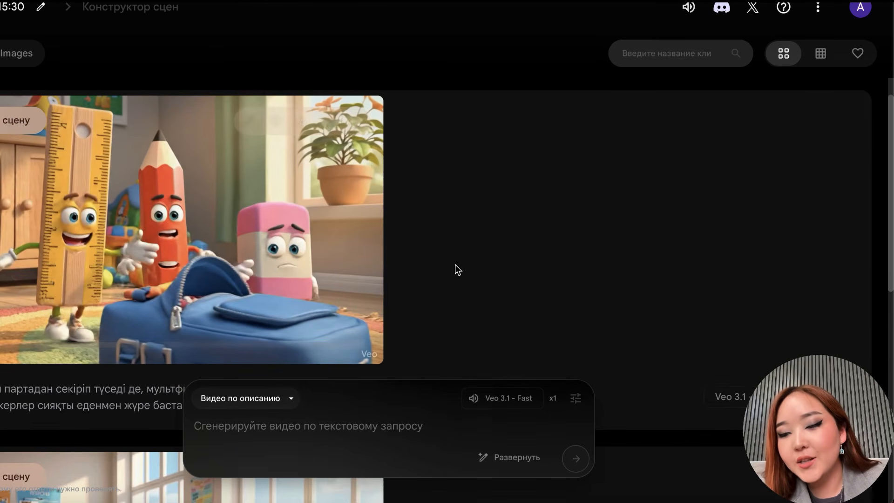
Step: Compare the school-supply characters in the new backpack clip with those in the earlier classroom clip
mouse_move(208, 279)
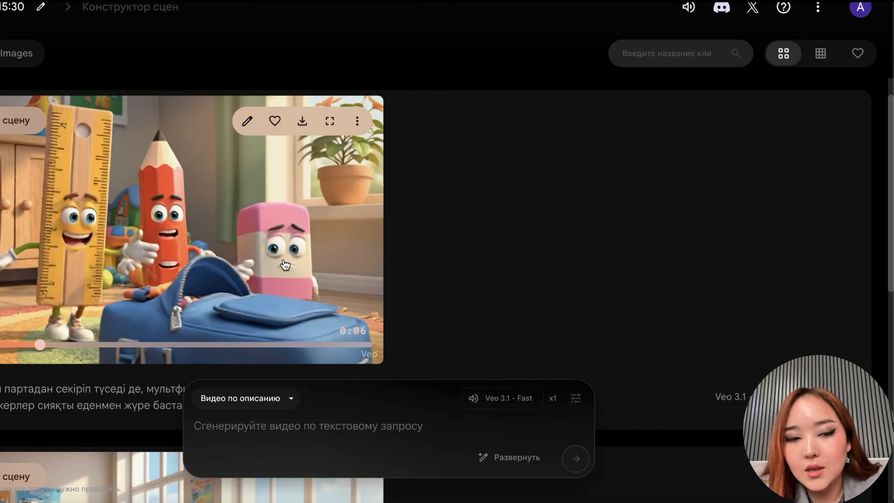
scroll(266, 256, down, 10)
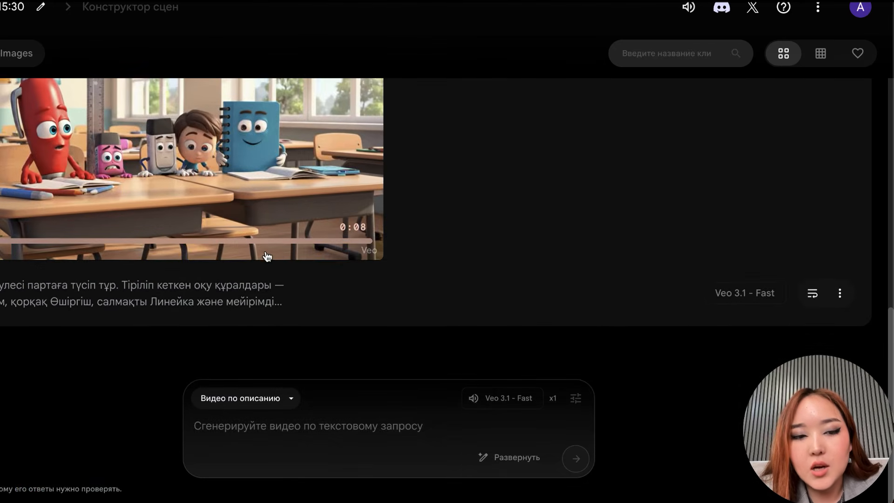
scroll(267, 255, up, 8)
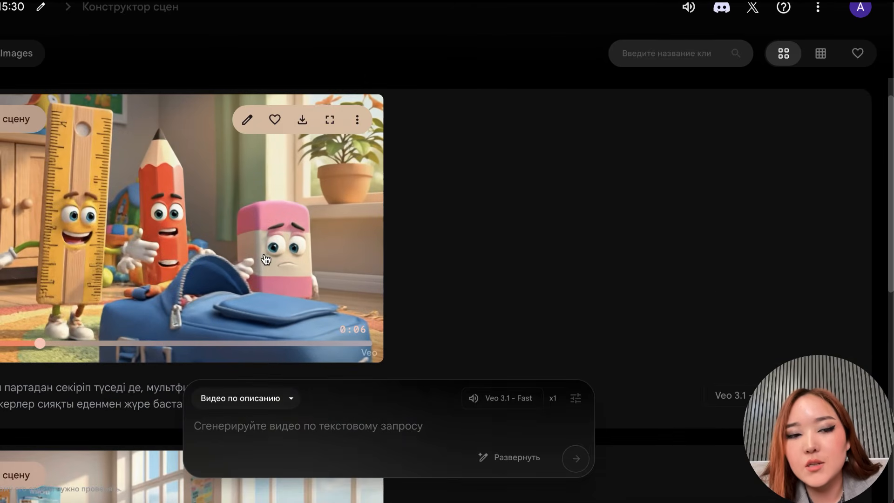